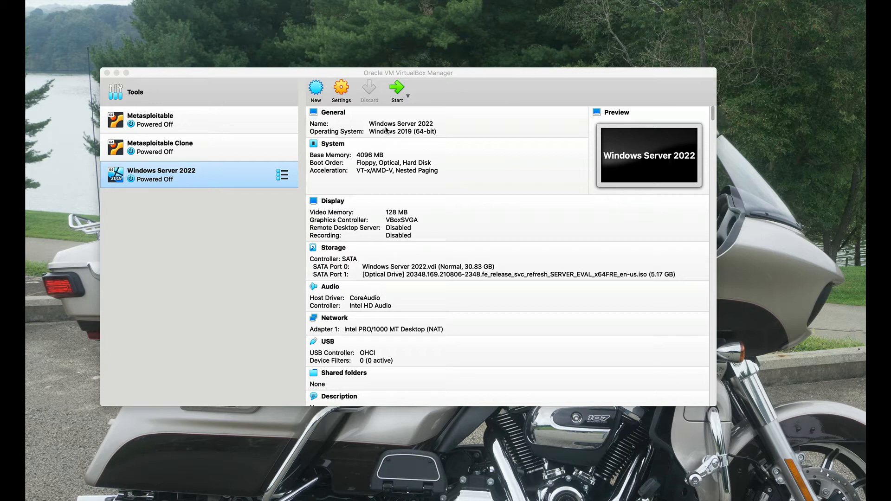
- Start the Windows Server 2022 virtual machine and enlarge its window to fill the screen
click(397, 90)
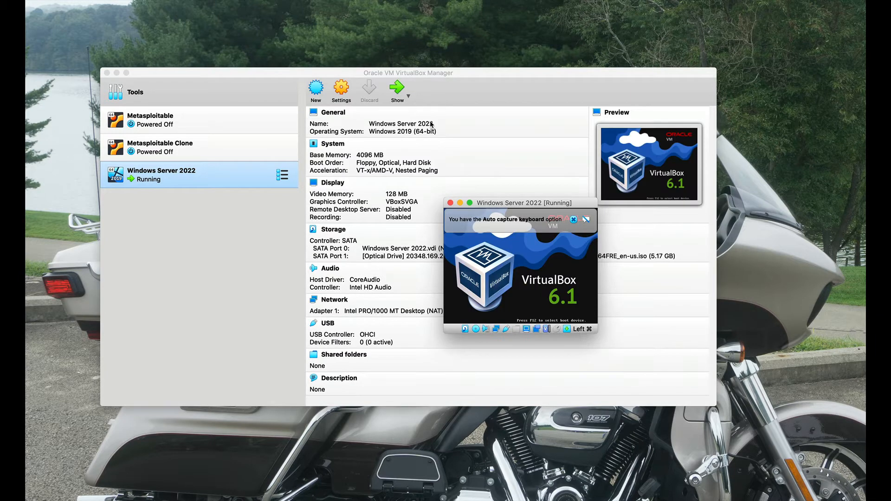
drag(510, 202, 249, 25)
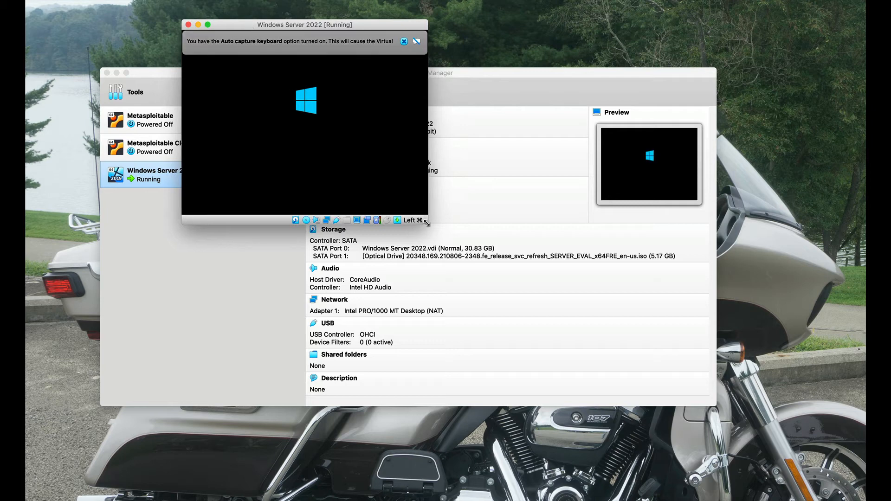
drag(427, 225, 738, 468)
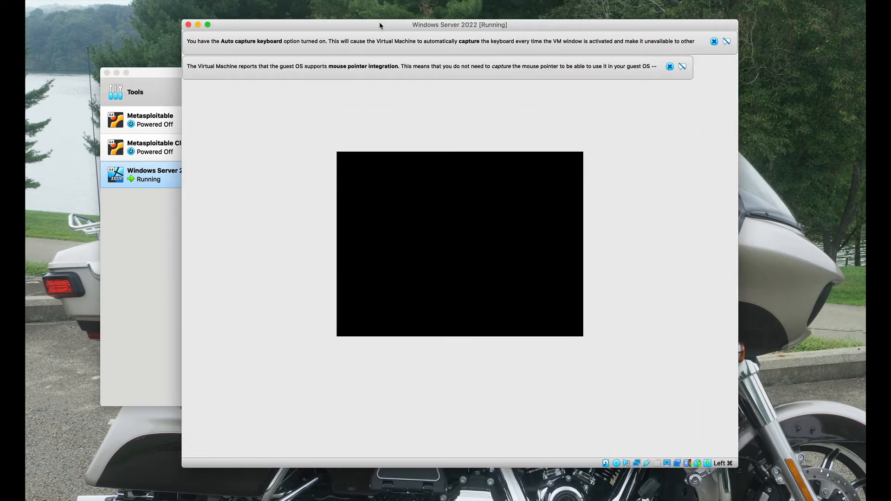
drag(379, 22, 241, 14)
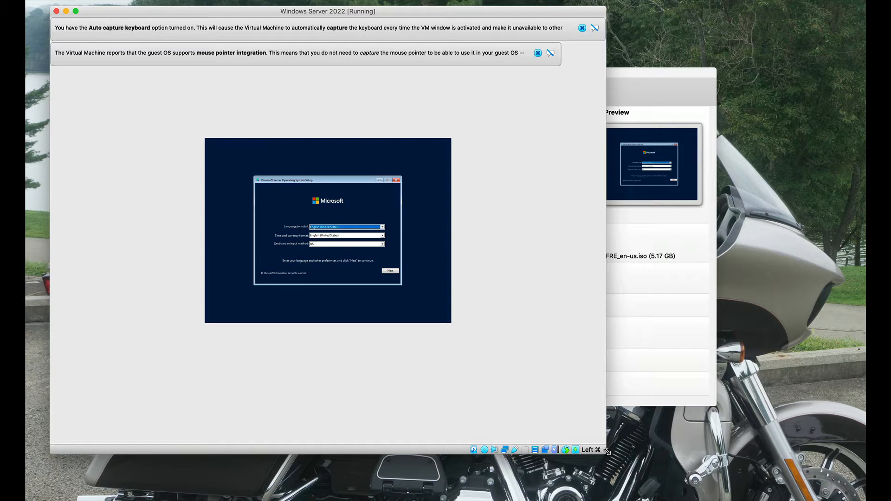
drag(605, 453, 866, 498)
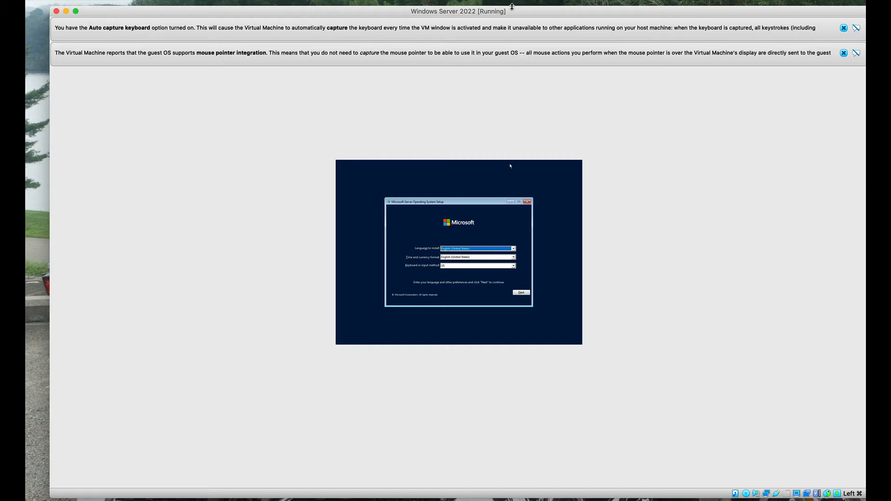
drag(514, 13, 488, 7)
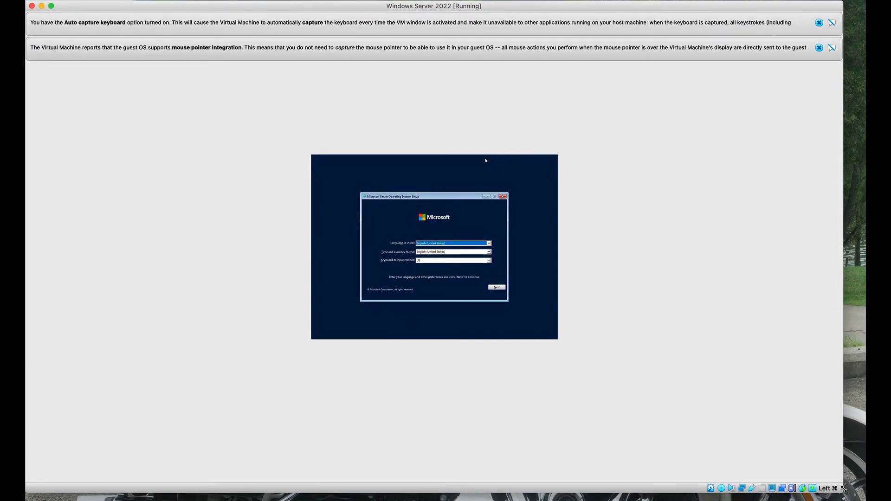
drag(844, 490, 864, 496)
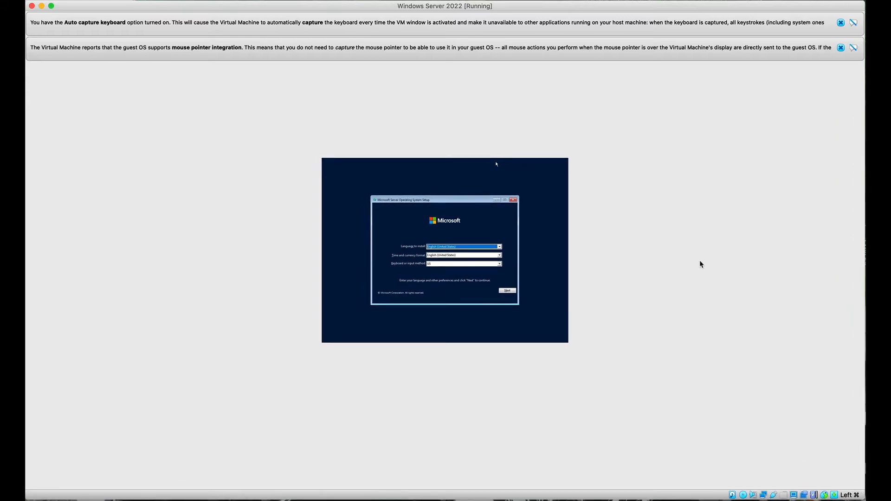
- Dismiss both virtual machine notices and start the server installation with the default English (United States) language and US keyboard settings
click(841, 48)
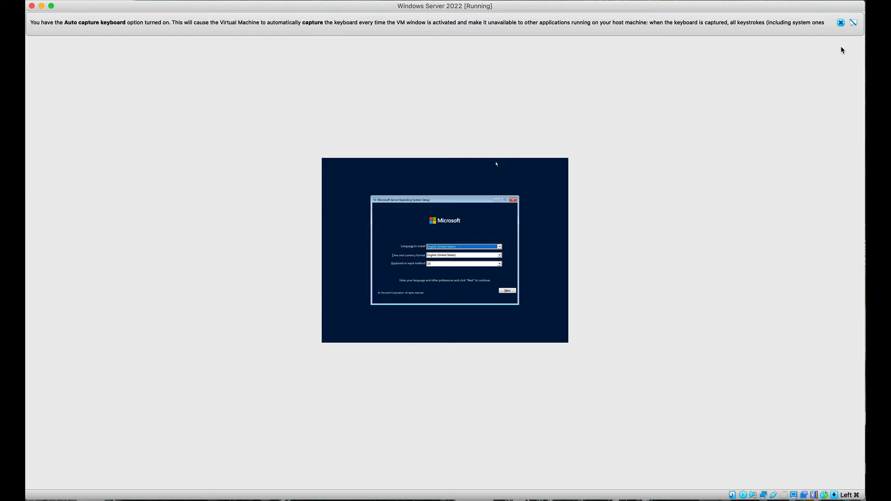
click(841, 23)
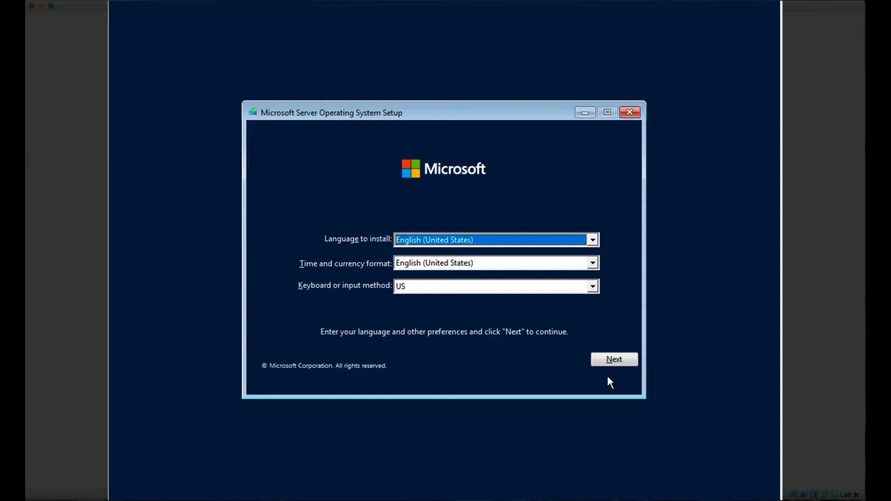
click(614, 359)
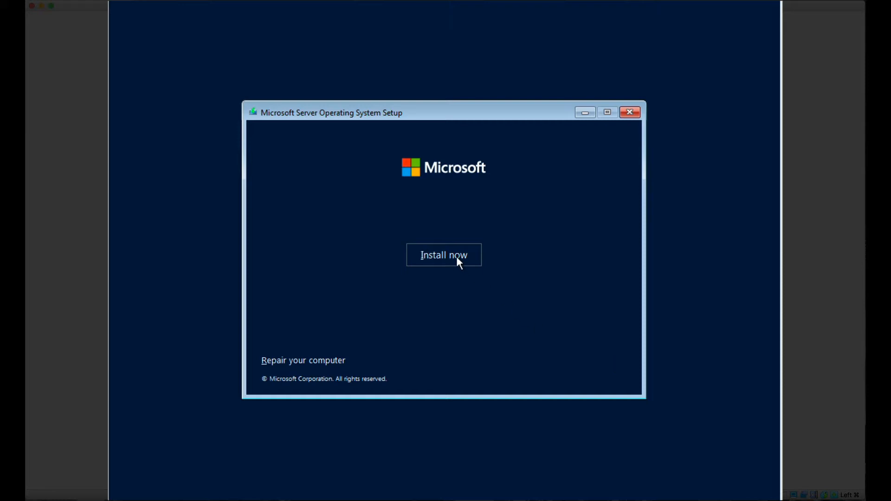
click(455, 256)
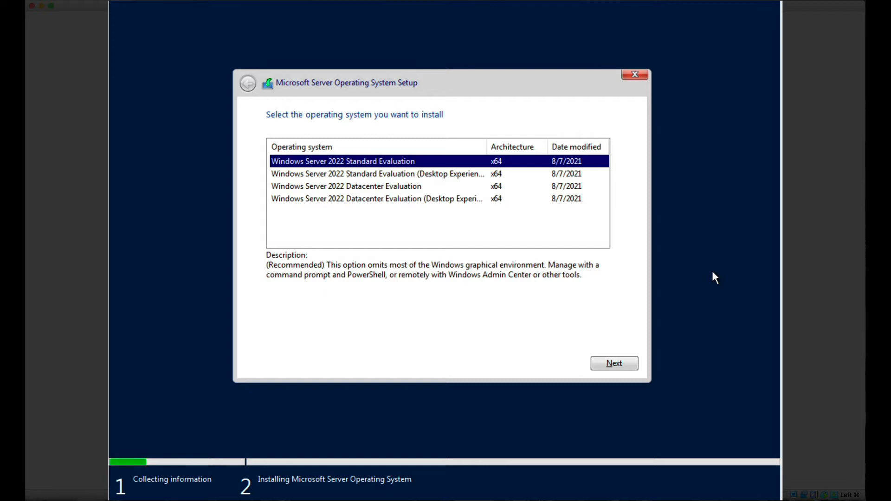
- Choose Windows Server 2022 Standard Evaluation (Desktop Experience) as the operating system and accept the Microsoft Software License Terms
click(444, 179)
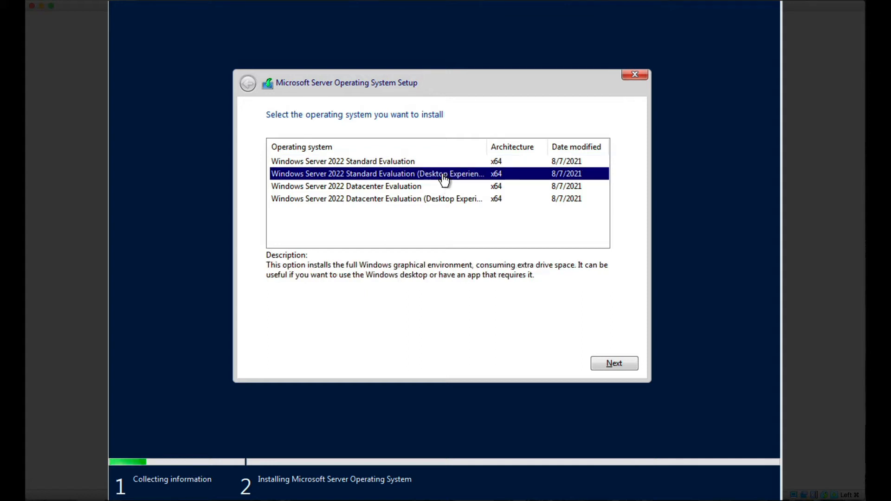
click(608, 367)
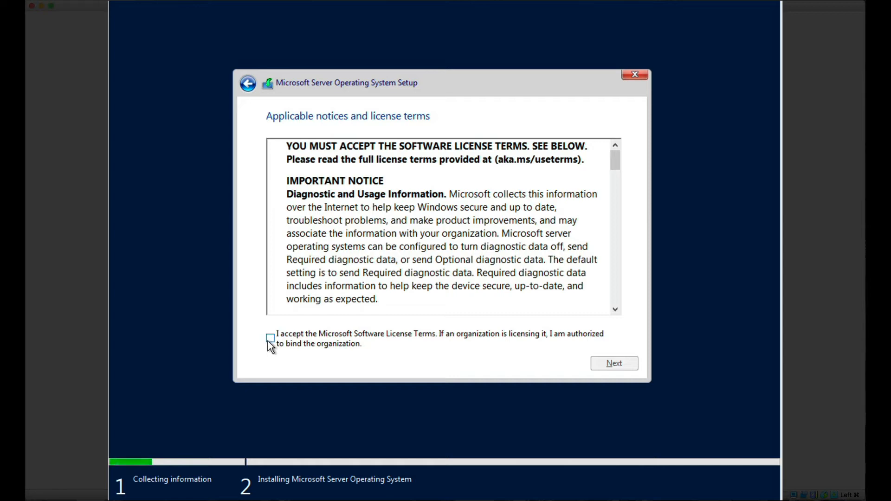
click(270, 339)
click(606, 366)
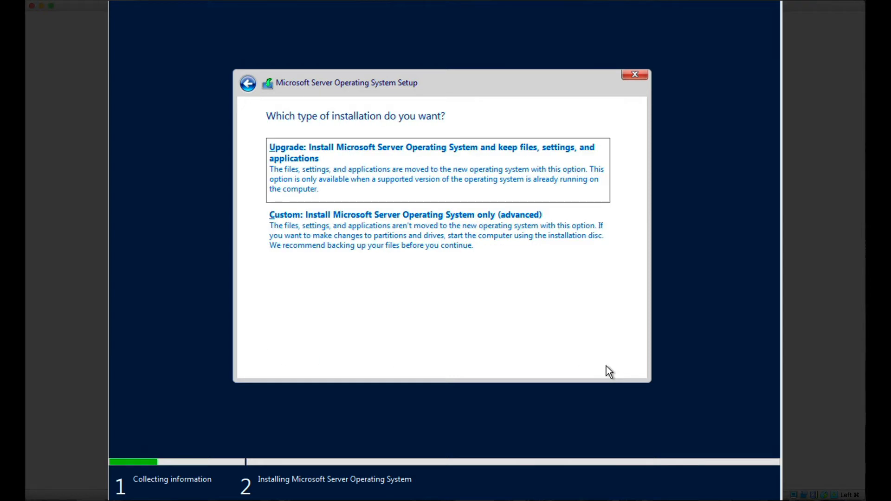
- Choose the custom installation type and install the operating system on Drive 0 Unallocated Space
click(414, 236)
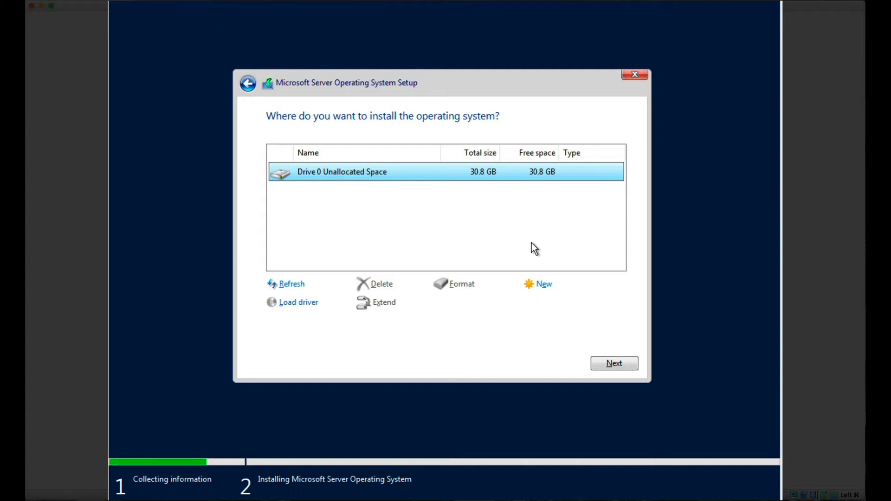
click(608, 367)
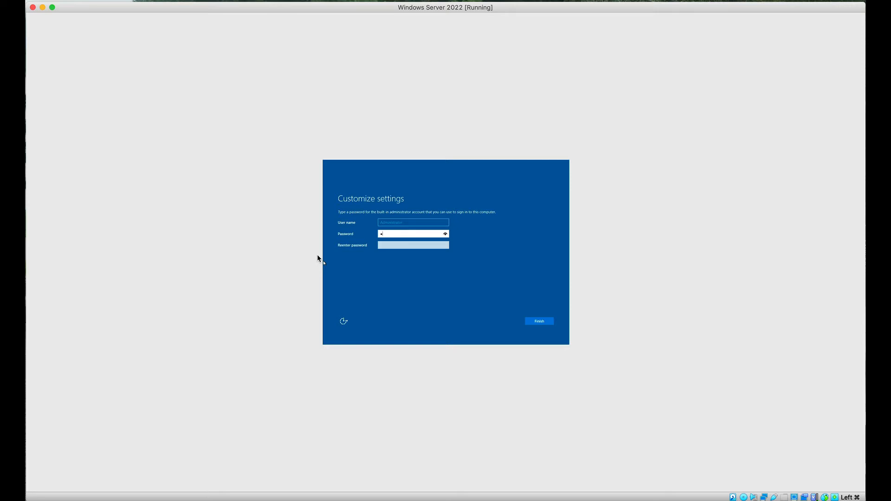
- Enter and re-enter the password for the built-in administrator account and finish the settings
text(••••••••••••)
key(Tab)
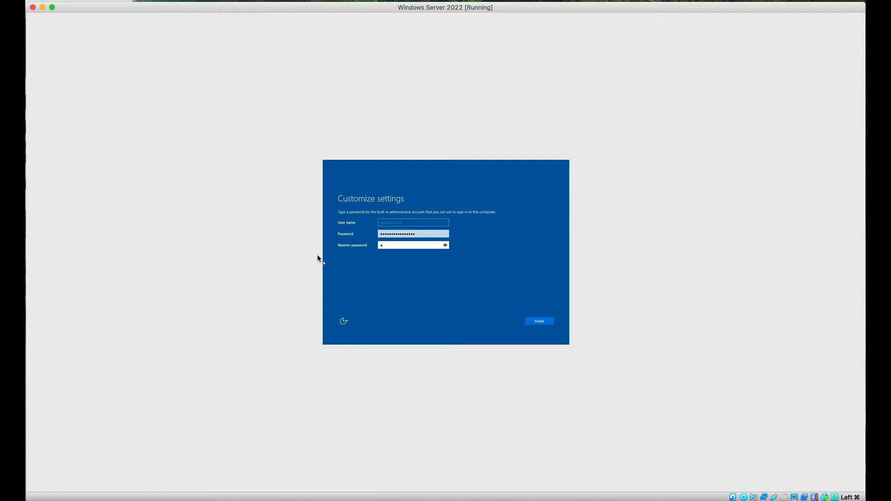
text(•••••••••••••••)
click(539, 323)
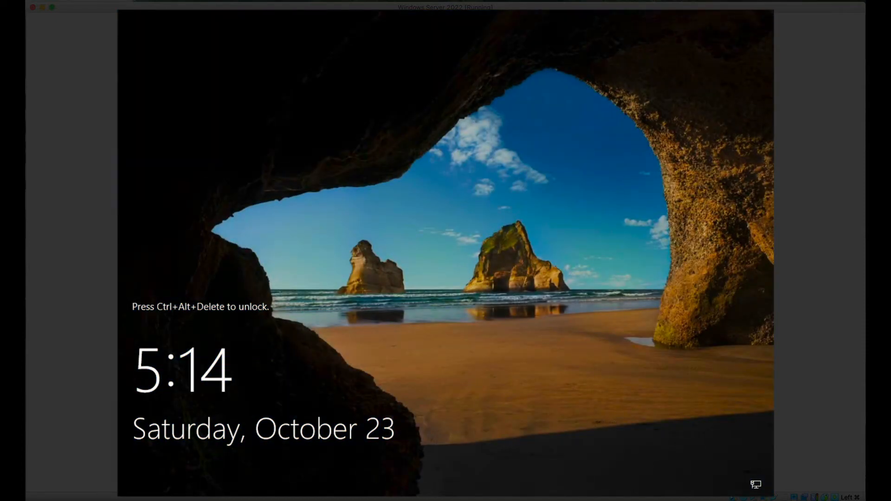
- Send Ctrl-Alt-Del to the virtual machine to unlock it and sign in with the administrator account password
click(240, 29)
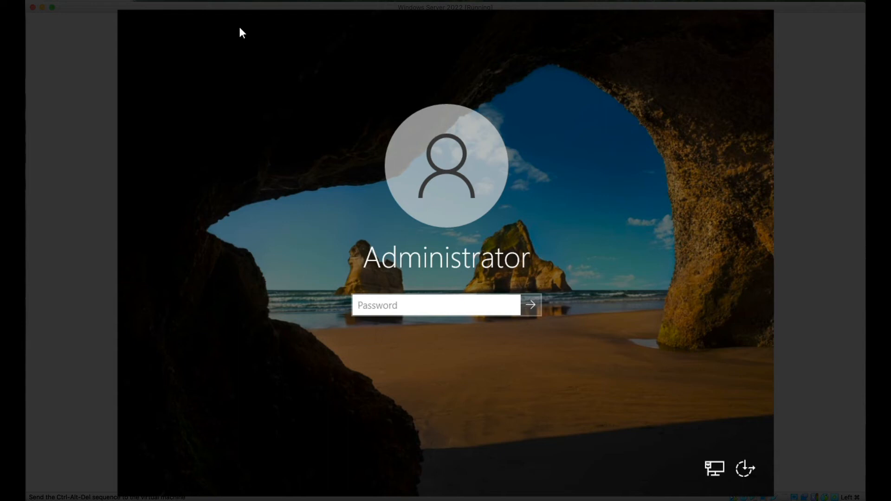
text(••••••••)
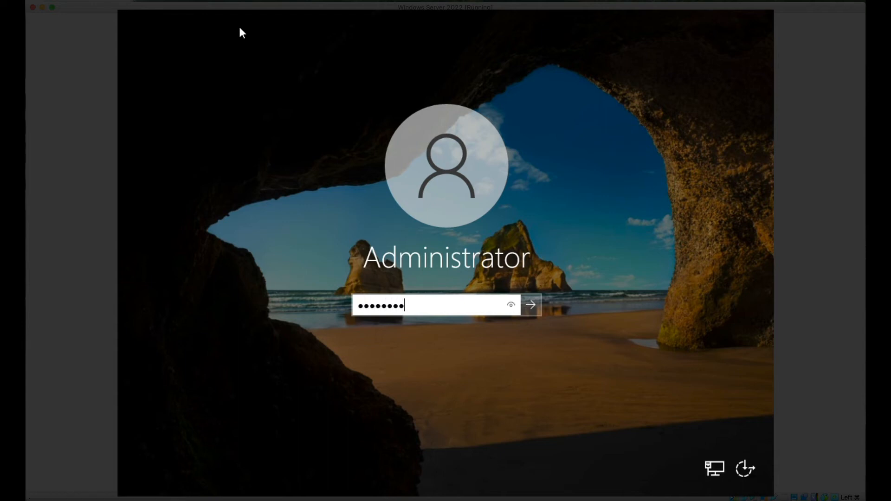
text(••••••••)
key(Return)
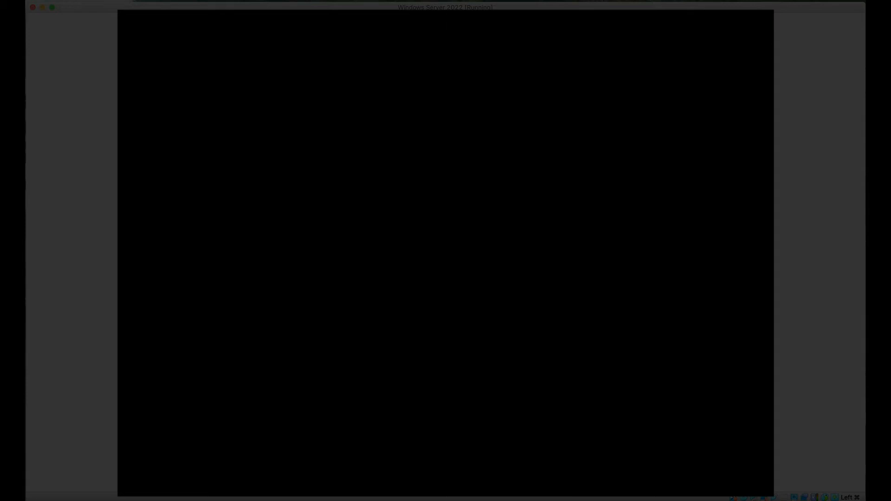
- Scale the virtual machine's Virtual Screen 1 to 250% and enlarge its window to fill the screen
click(81, 0)
key(Escape)
click(31, 0)
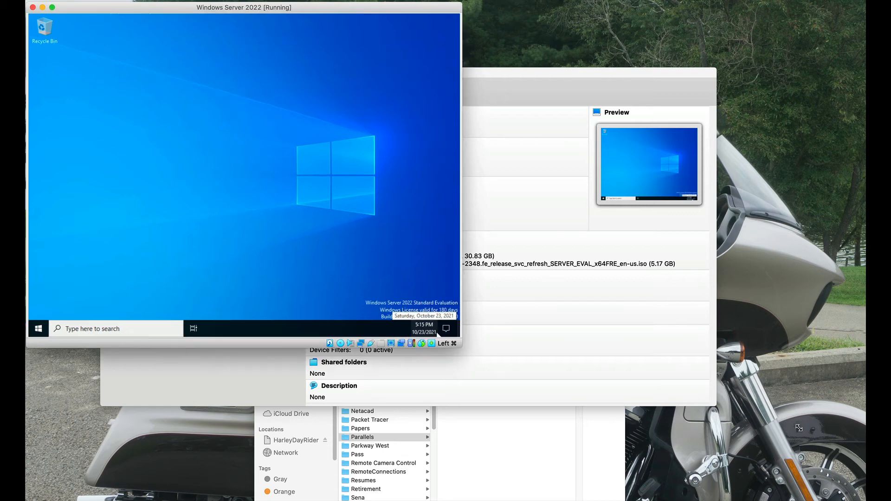
drag(461, 347, 862, 497)
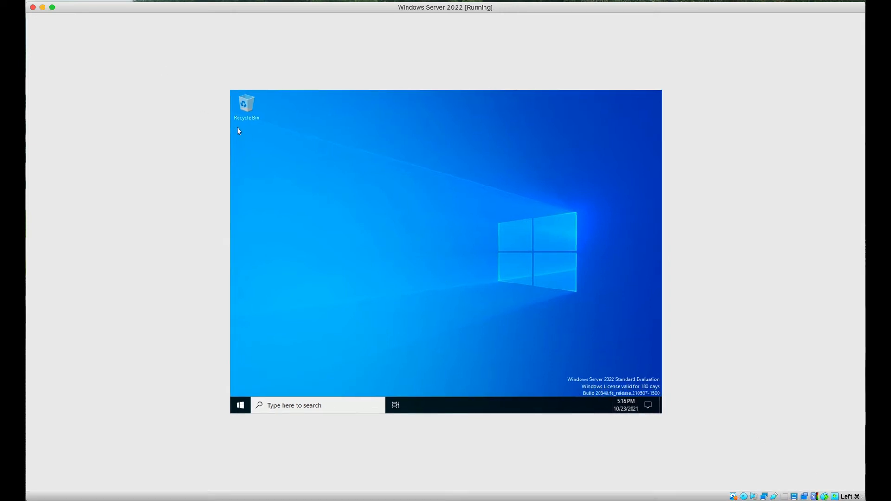
click(37, 1)
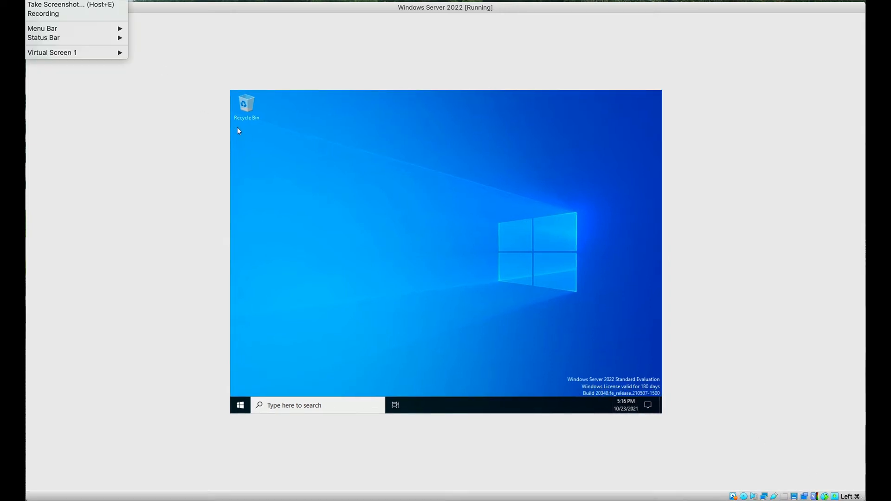
mouse_move(67, 52)
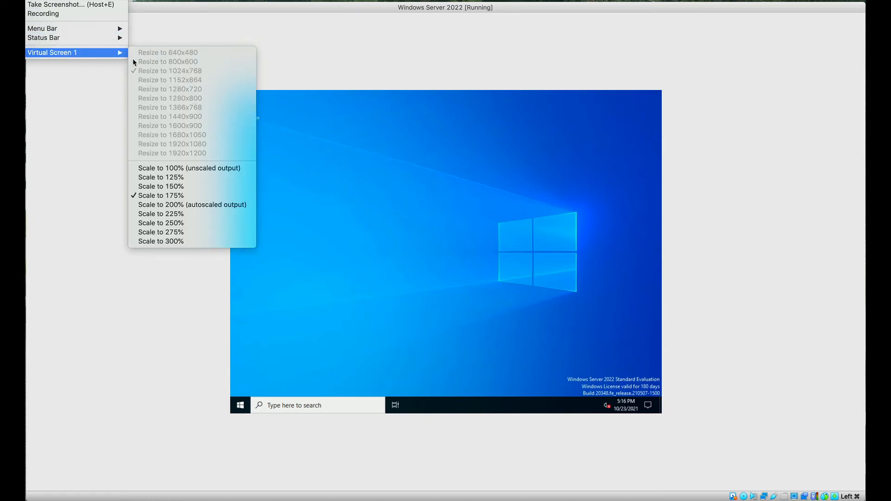
click(162, 223)
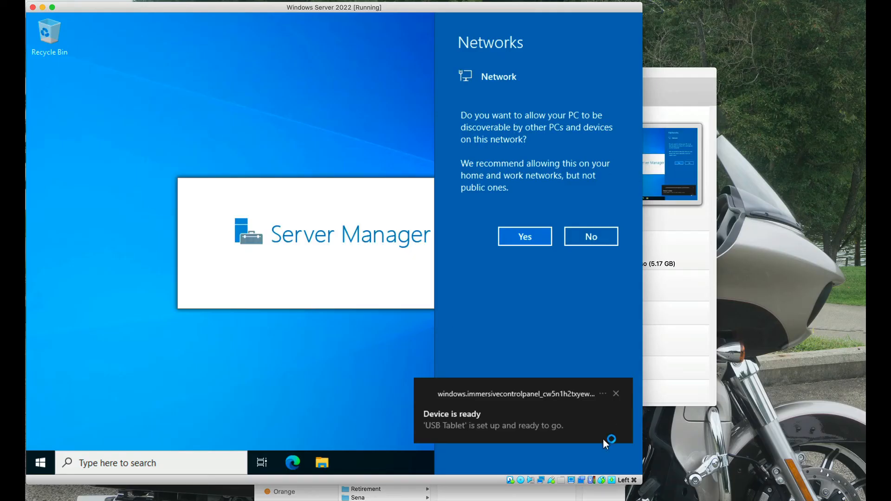
drag(640, 483, 864, 497)
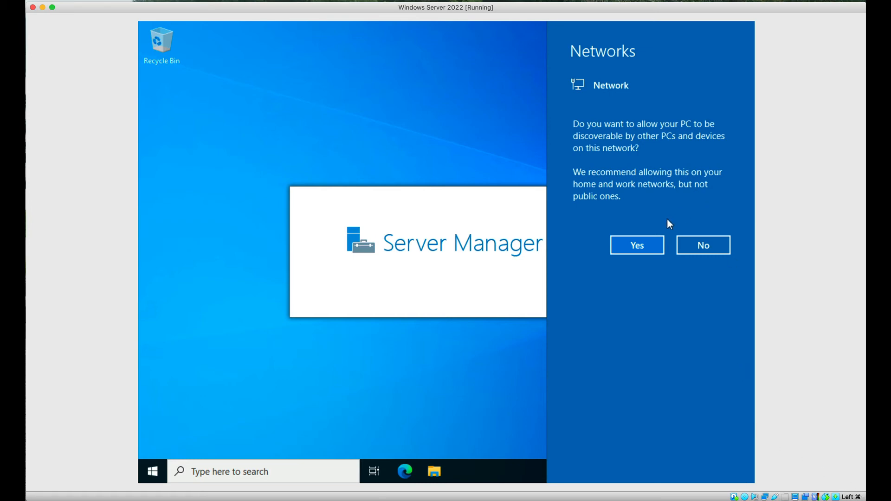
- Allow the PC to be discoverable on the network and dismiss the Windows Admin Center message so it does not show again
click(627, 246)
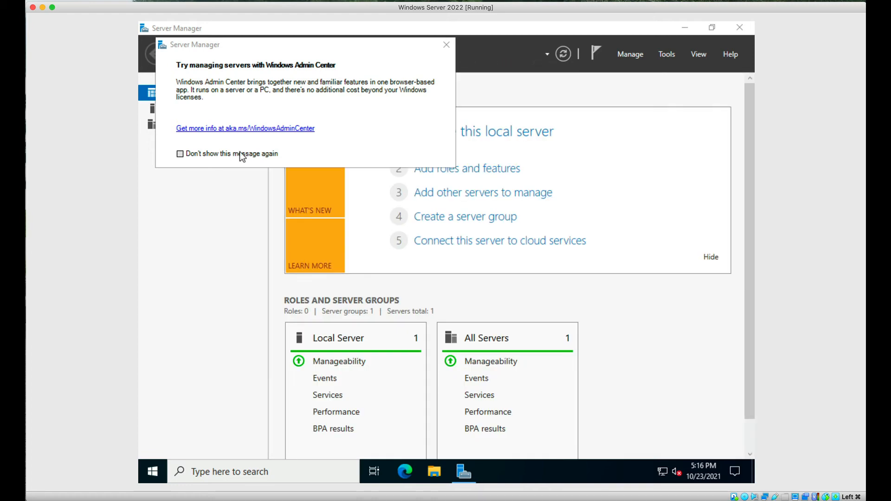
click(180, 154)
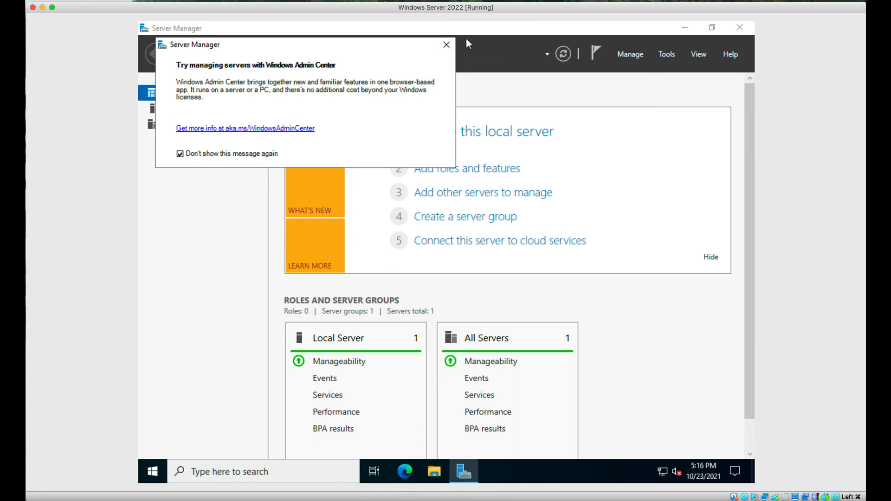
click(446, 45)
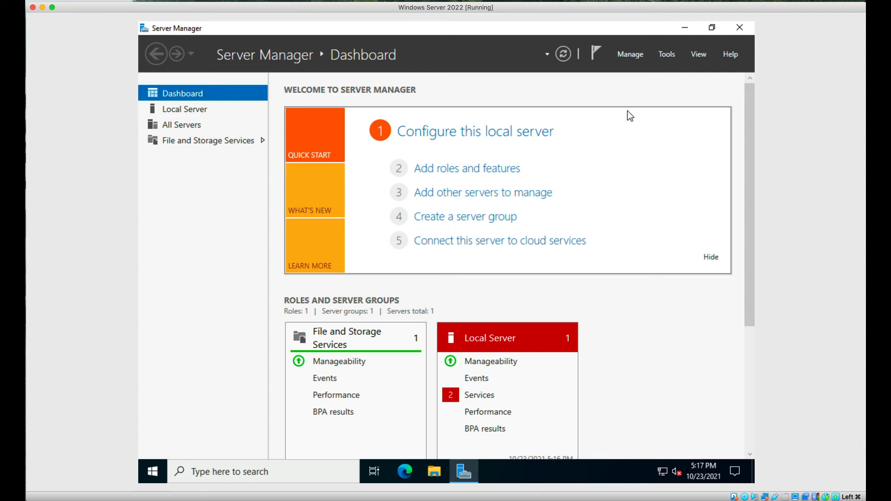
click(666, 54)
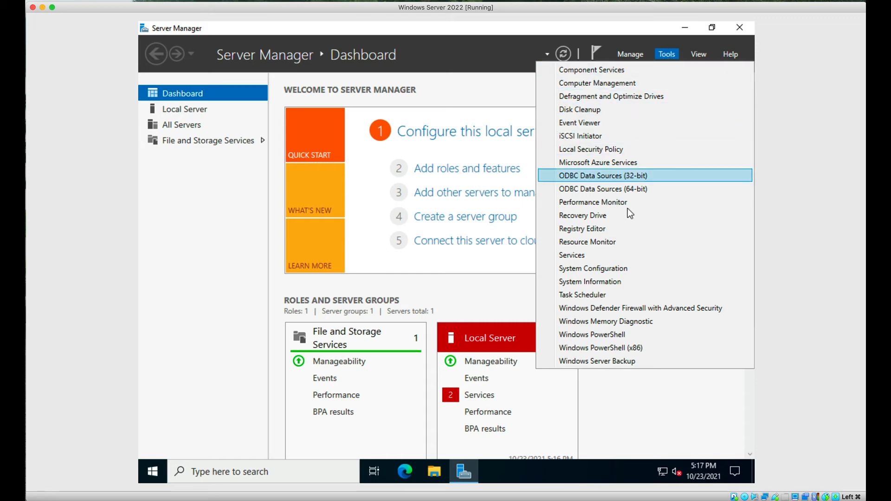
click(662, 55)
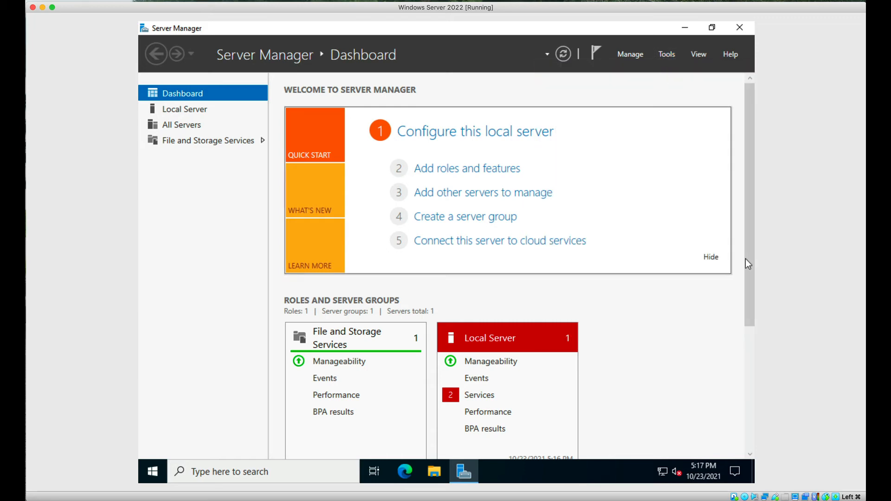
- Start the Microsoft Edge Update and Clipboard User services from the Local Server services details and close the detail view
drag(748, 261, 747, 339)
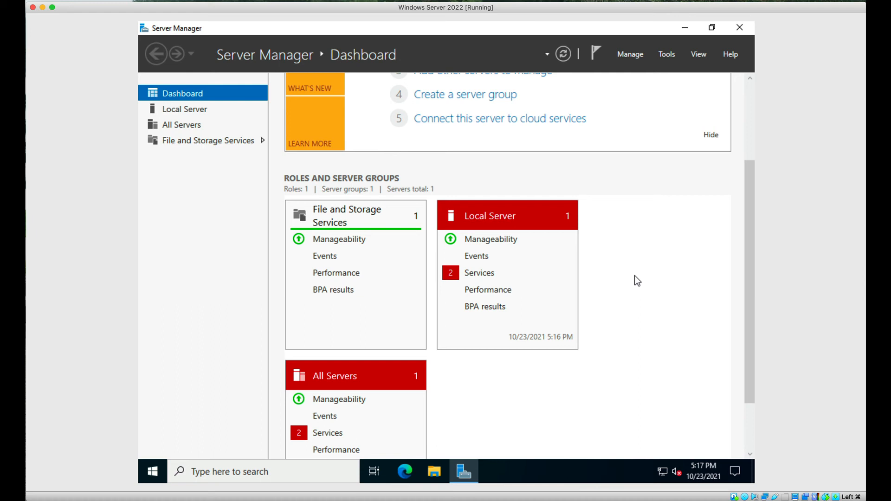
click(482, 277)
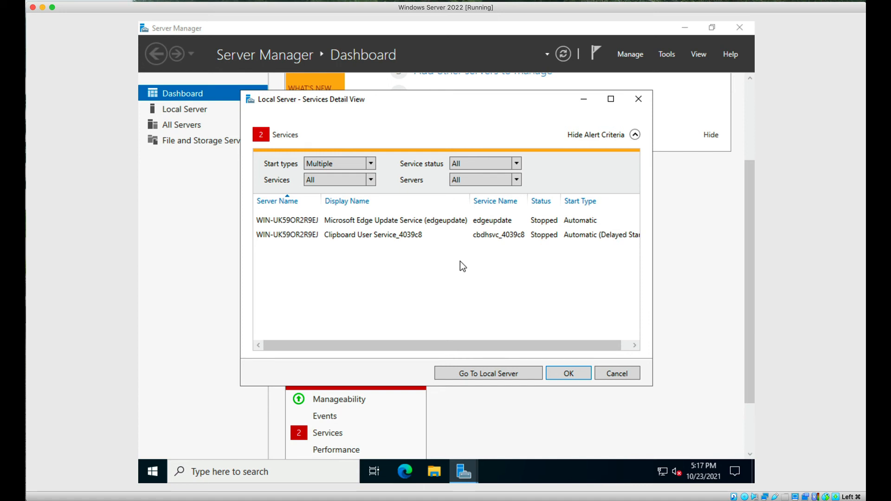
click(440, 221)
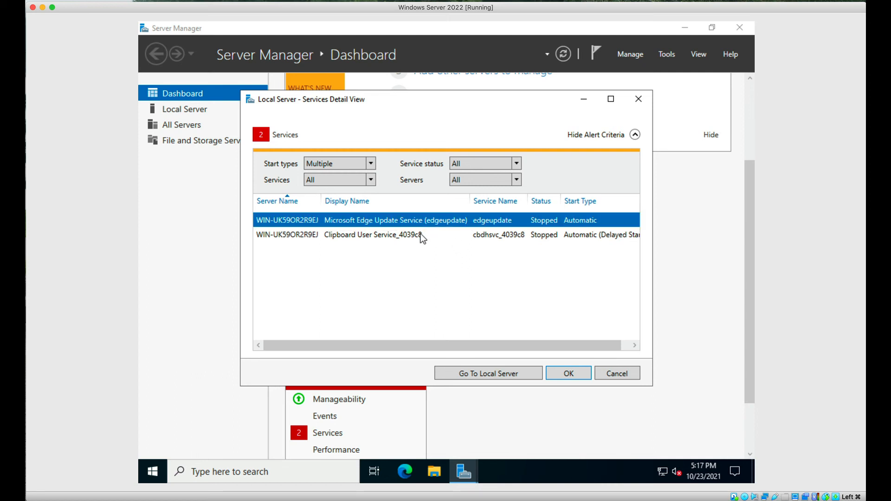
ctrl+click(421, 235)
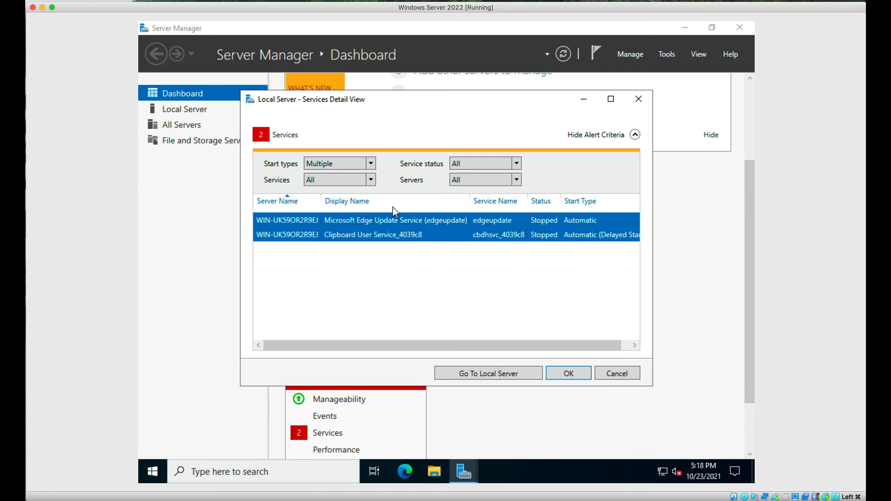
click(371, 184)
click(372, 183)
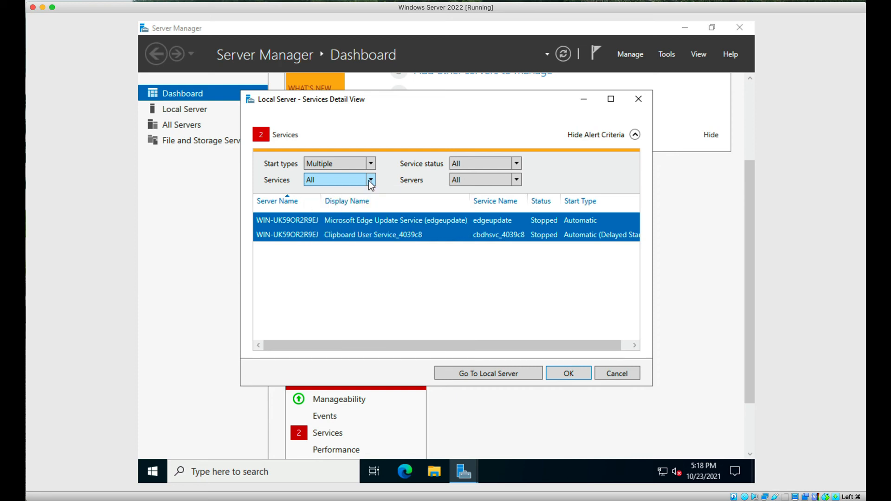
click(516, 166)
click(516, 165)
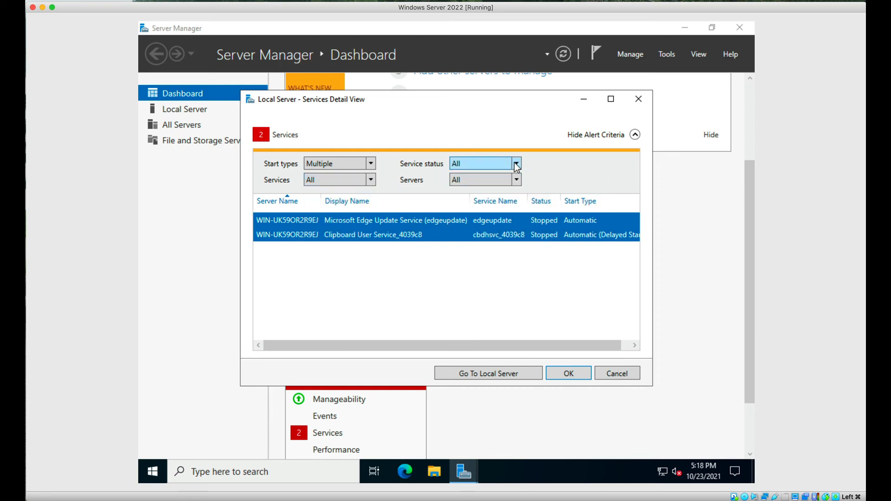
right_click(457, 231)
click(484, 235)
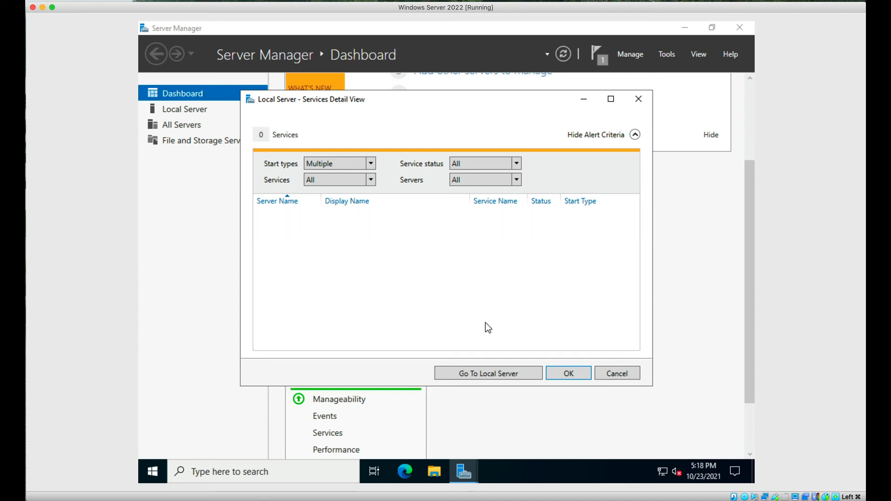
click(555, 372)
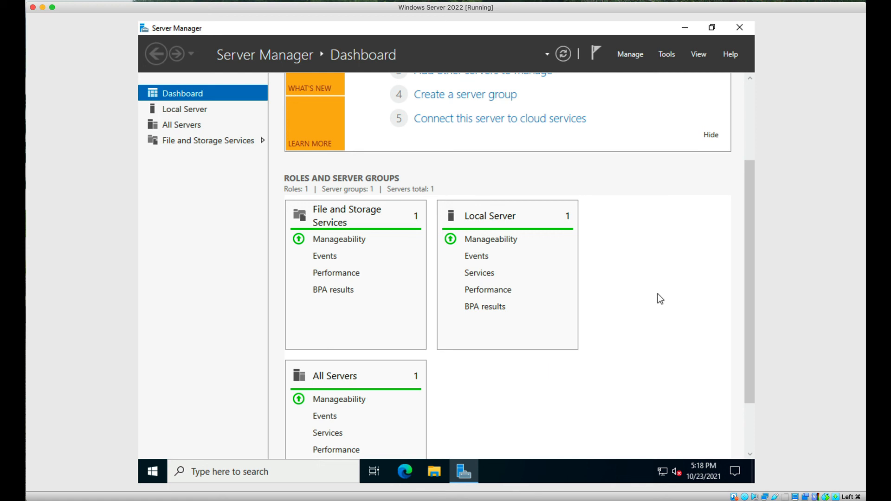
drag(748, 283, 743, 205)
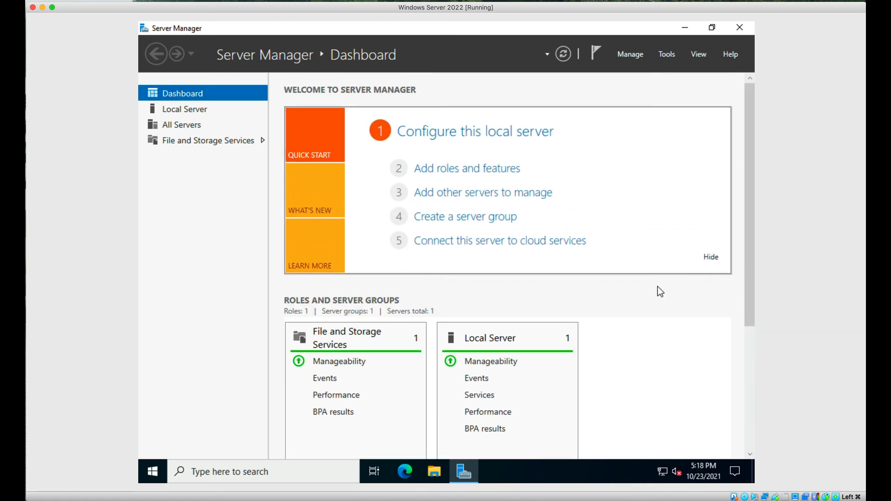